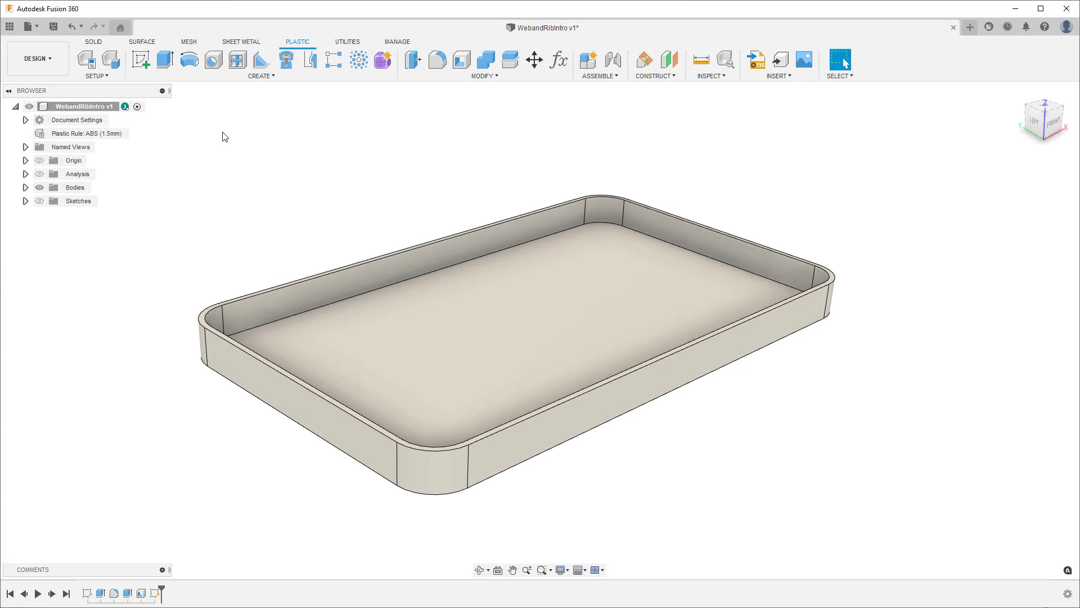
# Step: Create a web from the two crossing sketch lines inside the tray, using thickness T and extent To Next
pyautogui.click(238, 62)
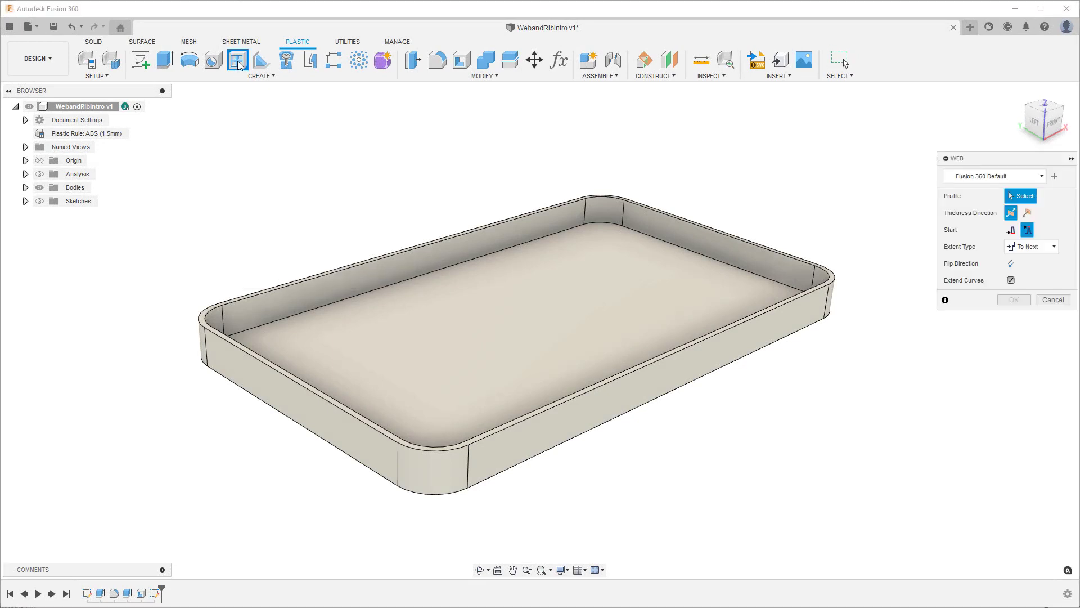
pyautogui.click(40, 200)
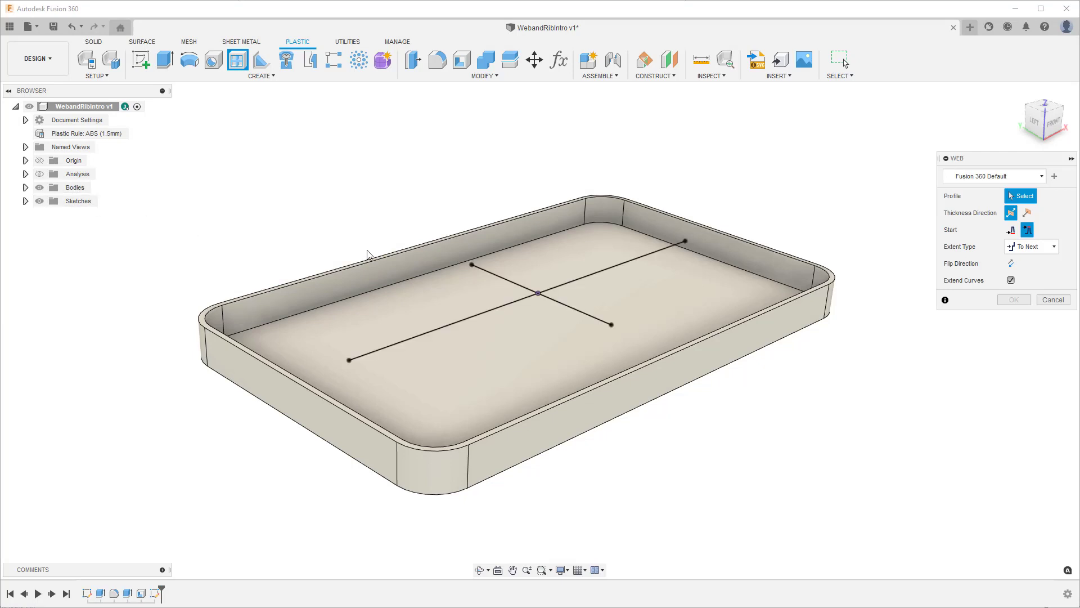
pyautogui.click(518, 306)
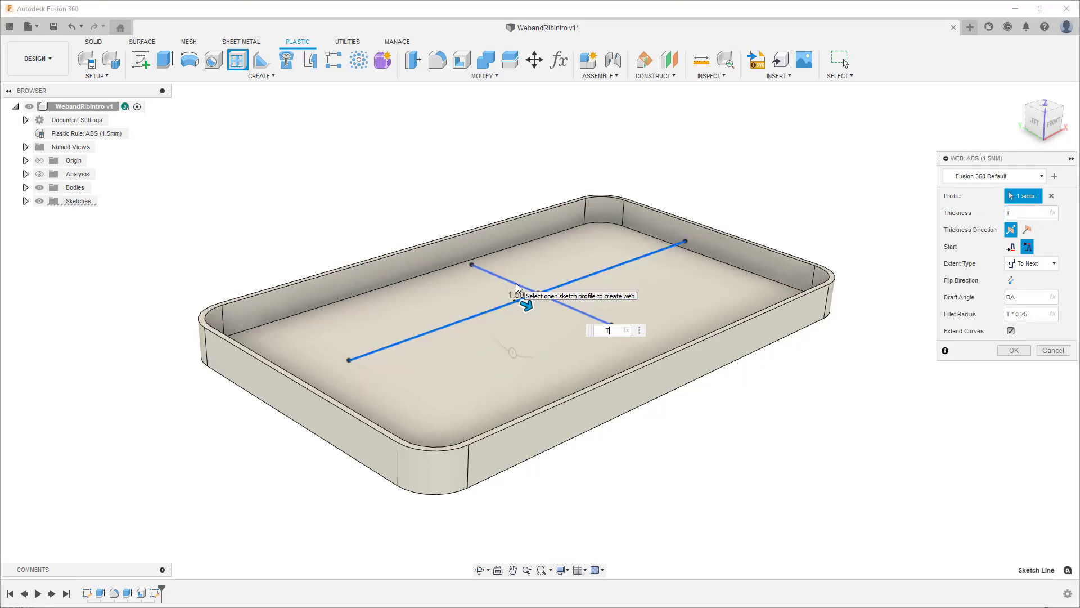
pyautogui.click(518, 287)
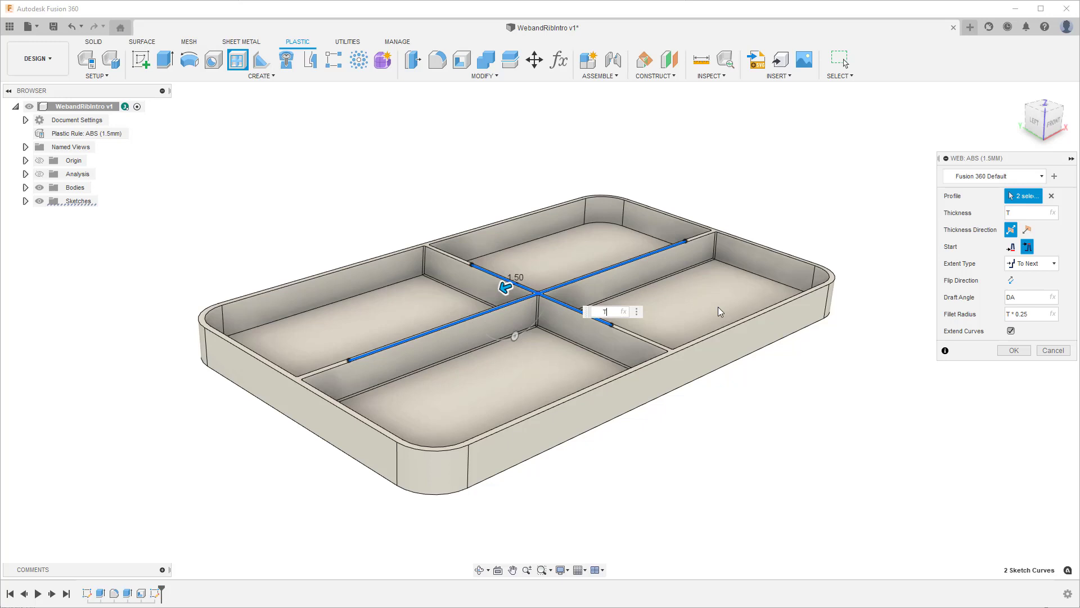
pyautogui.click(1008, 351)
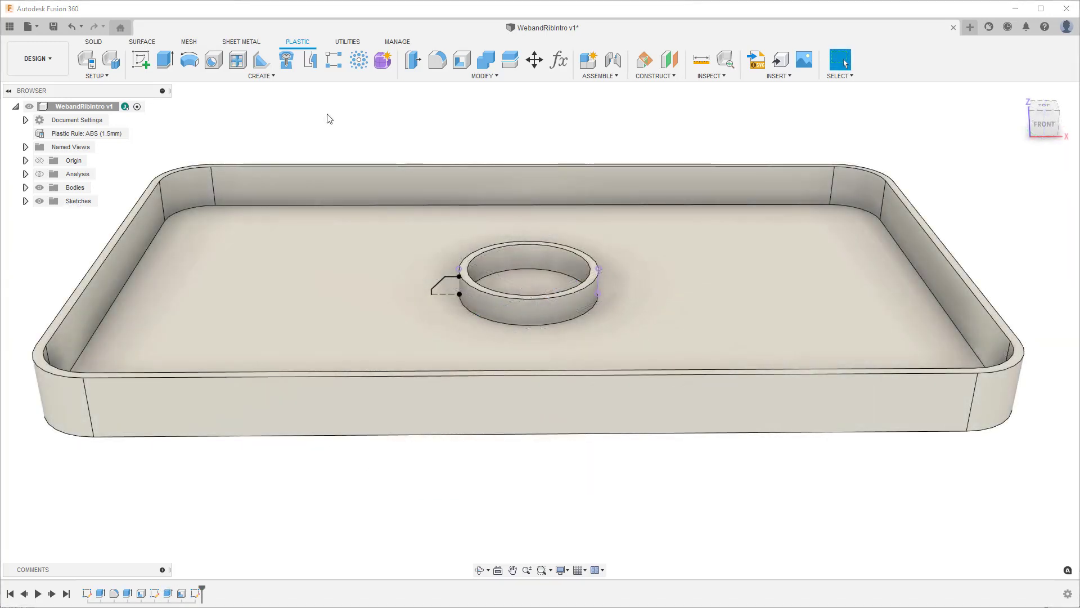
# Step: Create a rib from the open profile beside the ring, using the tray floor as draft pull direction and flipping the rib direction
pyautogui.click(263, 61)
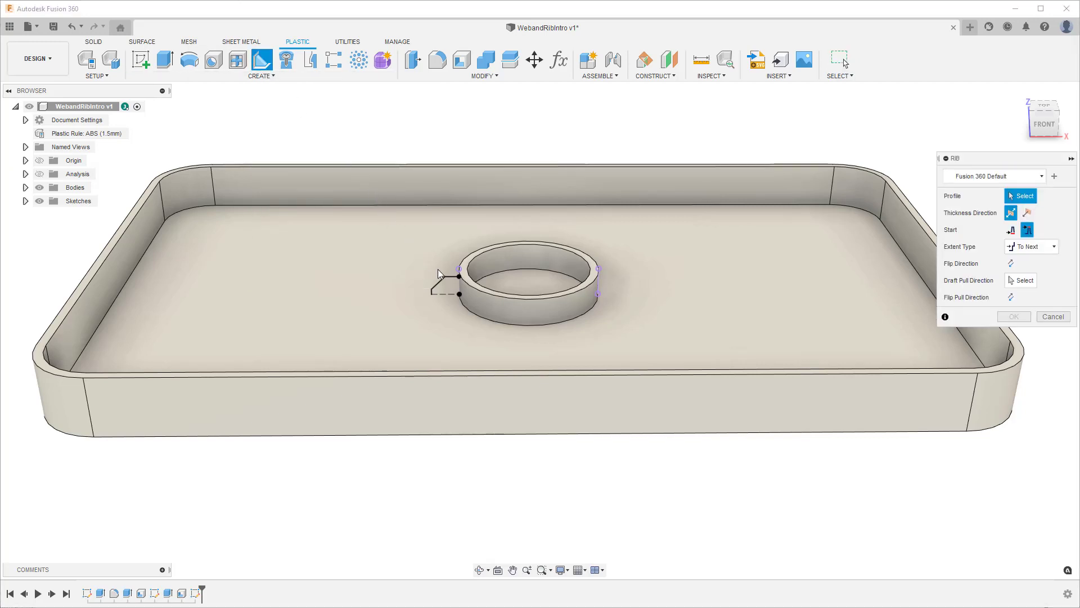
pyautogui.click(448, 283)
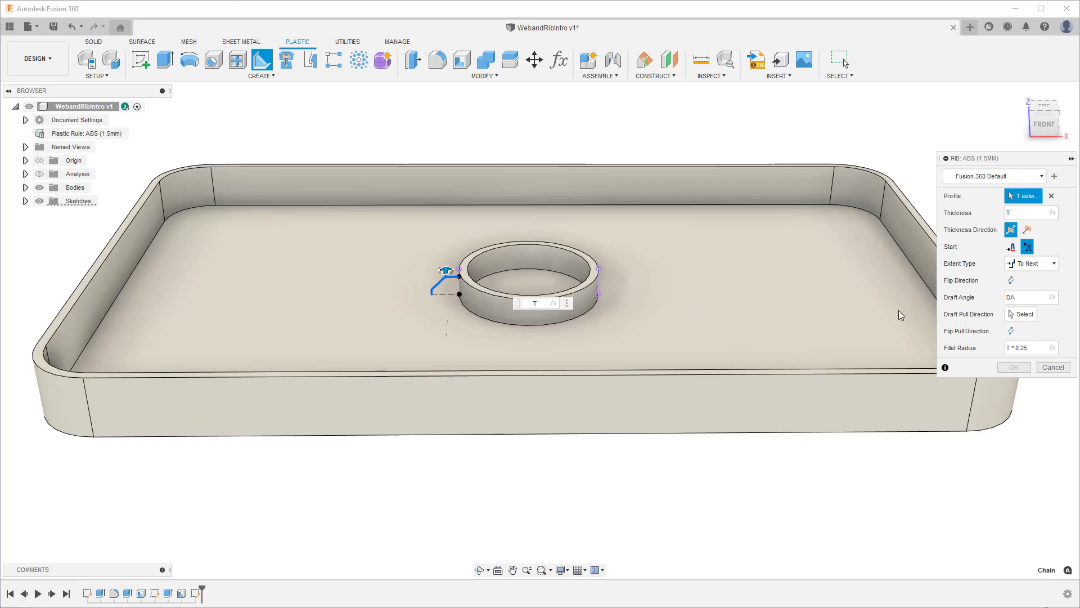
pyautogui.click(1012, 316)
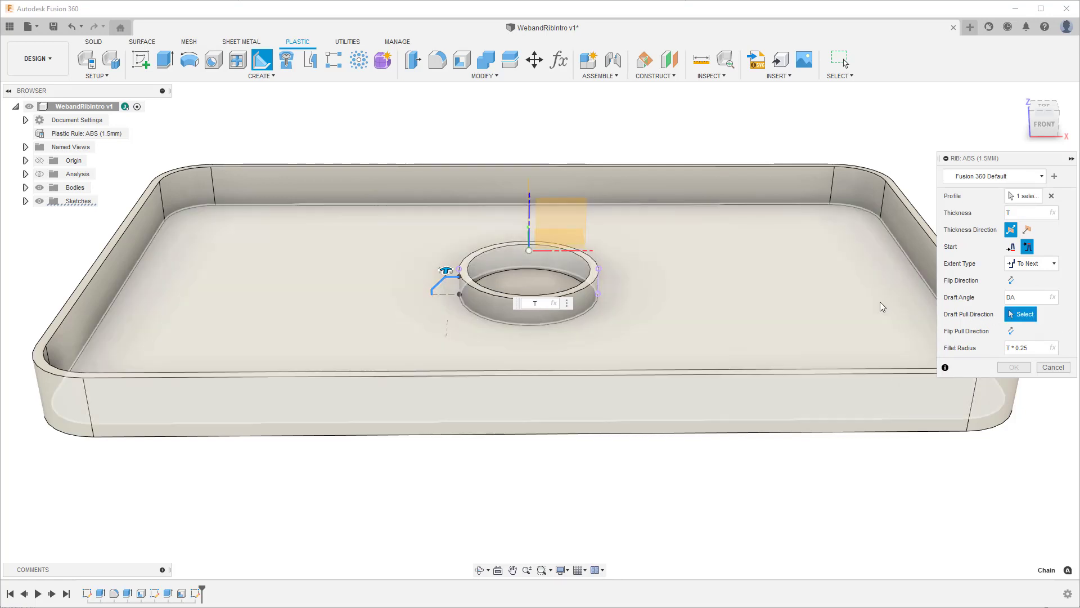
pyautogui.click(881, 306)
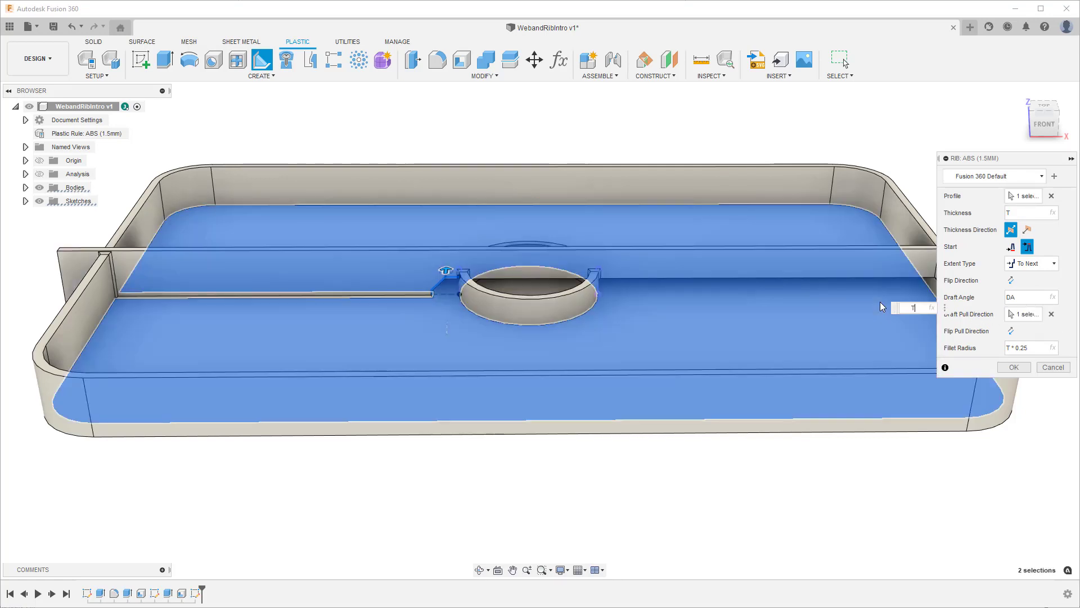
pyautogui.click(1011, 280)
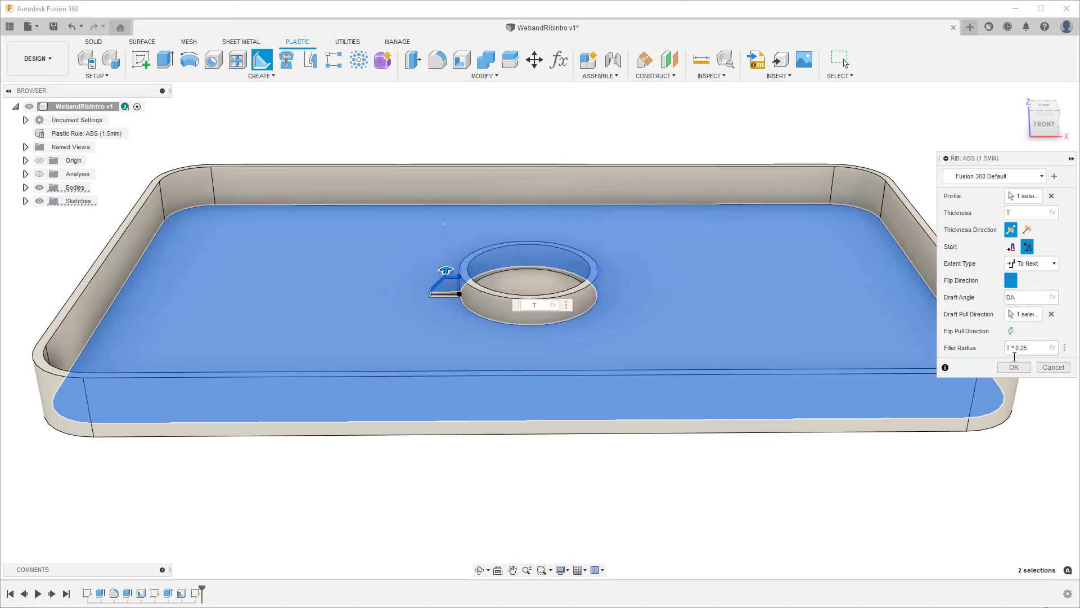
pyautogui.click(1015, 367)
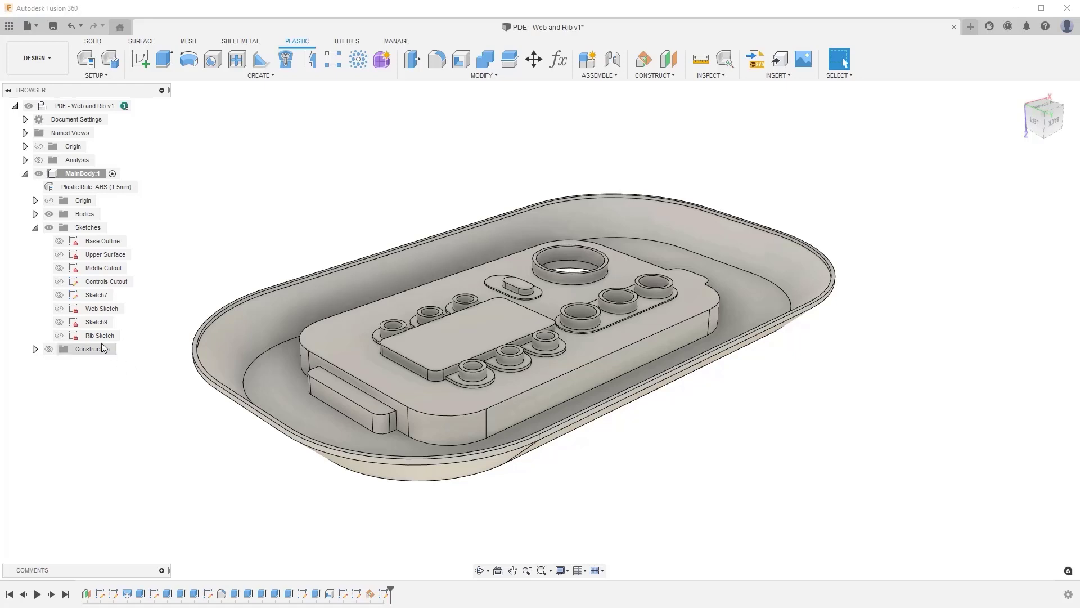
# Step: Show the Web Sketch and the Rib Sketch of MainBody in the PDE - Web and Rib design
pyautogui.click(59, 309)
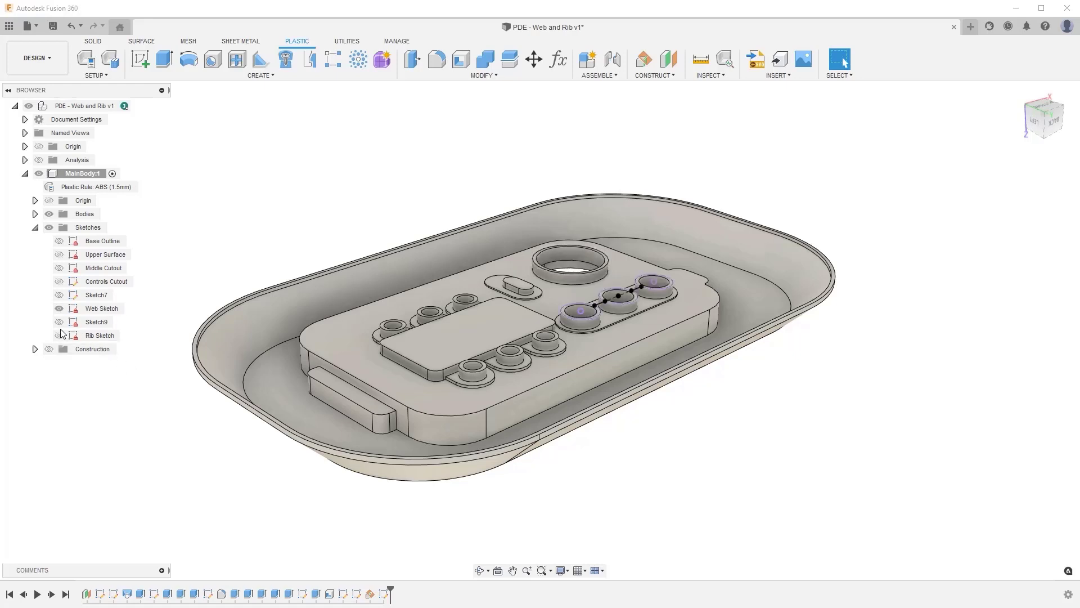
pyautogui.click(59, 335)
pyautogui.click(541, 571)
pyautogui.moveTo(517, 264); pyautogui.dragTo(671, 323)
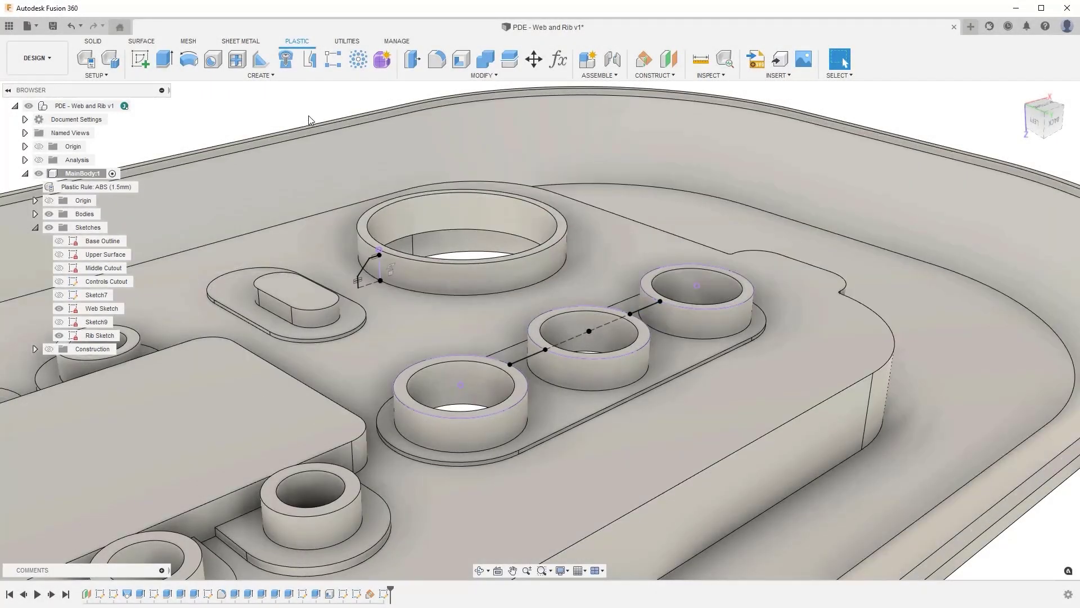
# Step: Create webs of thickness T joining the three round bosses from the two Web Sketch lines
pyautogui.click(237, 60)
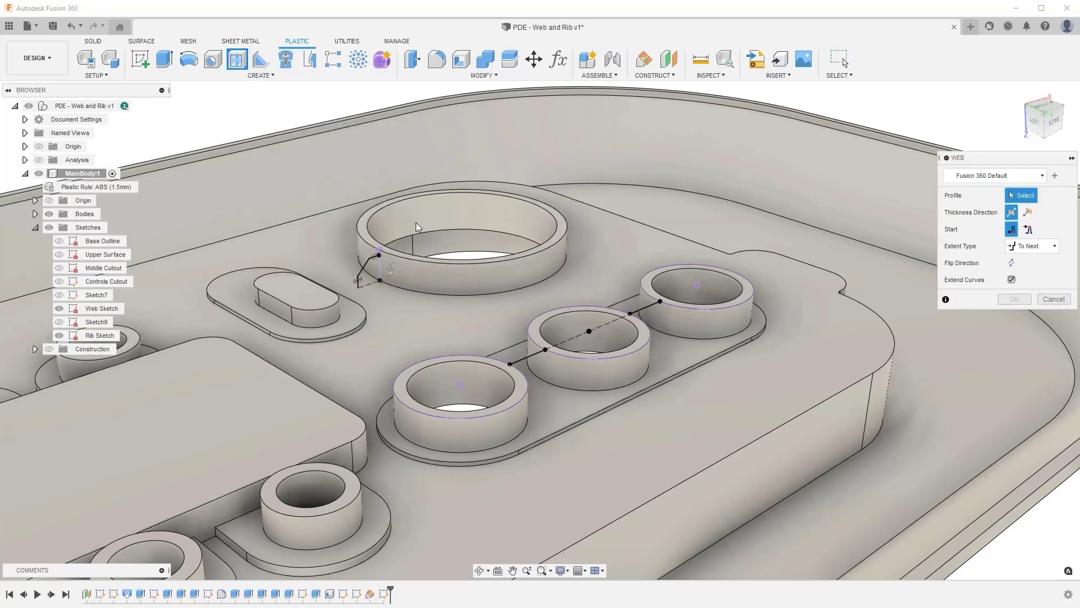
pyautogui.click(525, 356)
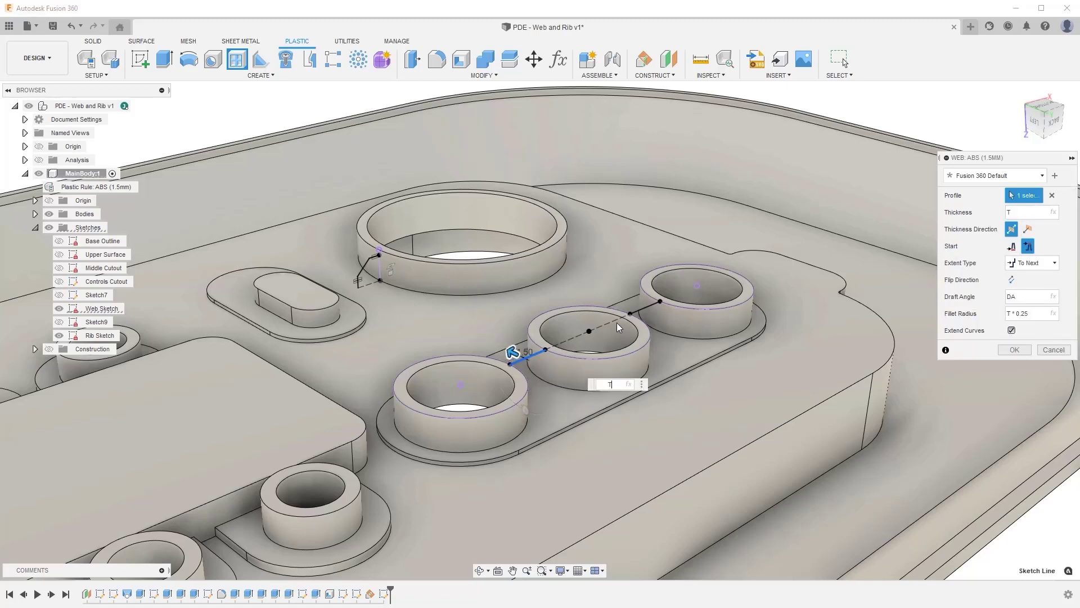
pyautogui.click(638, 310)
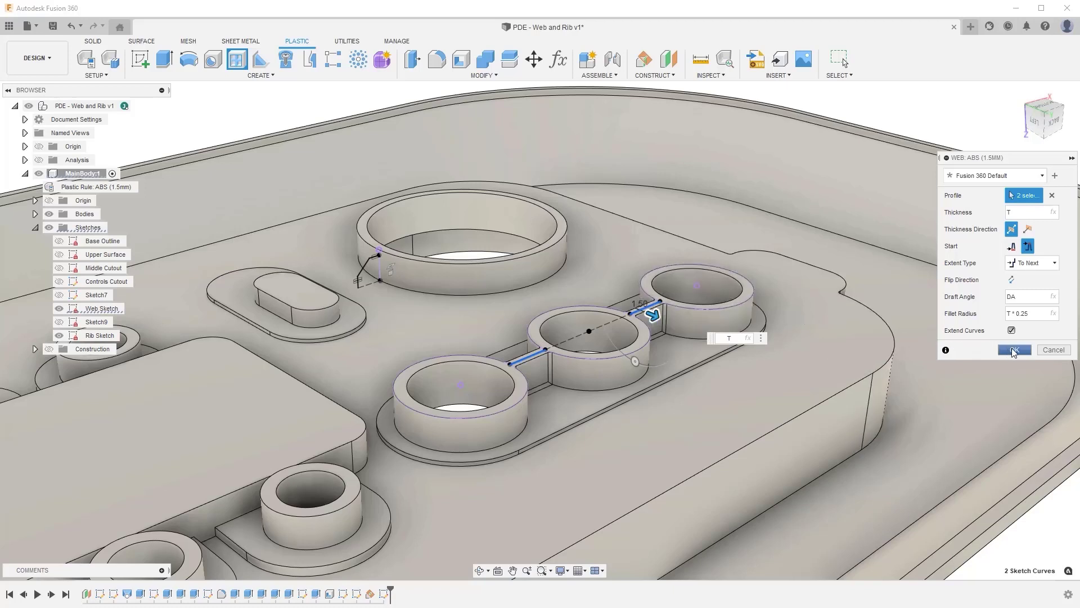
pyautogui.click(1013, 350)
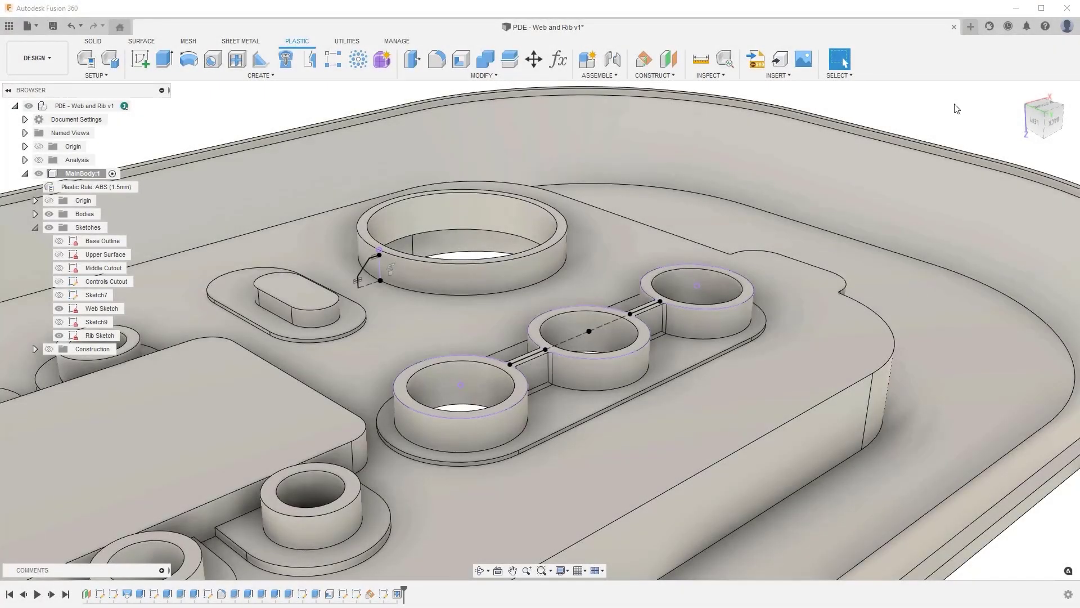
# Step: Create a rib of thickness T from the Rib Sketch profile against the large ring, using the surrounding flat face as draft pull direction
pyautogui.press('s')
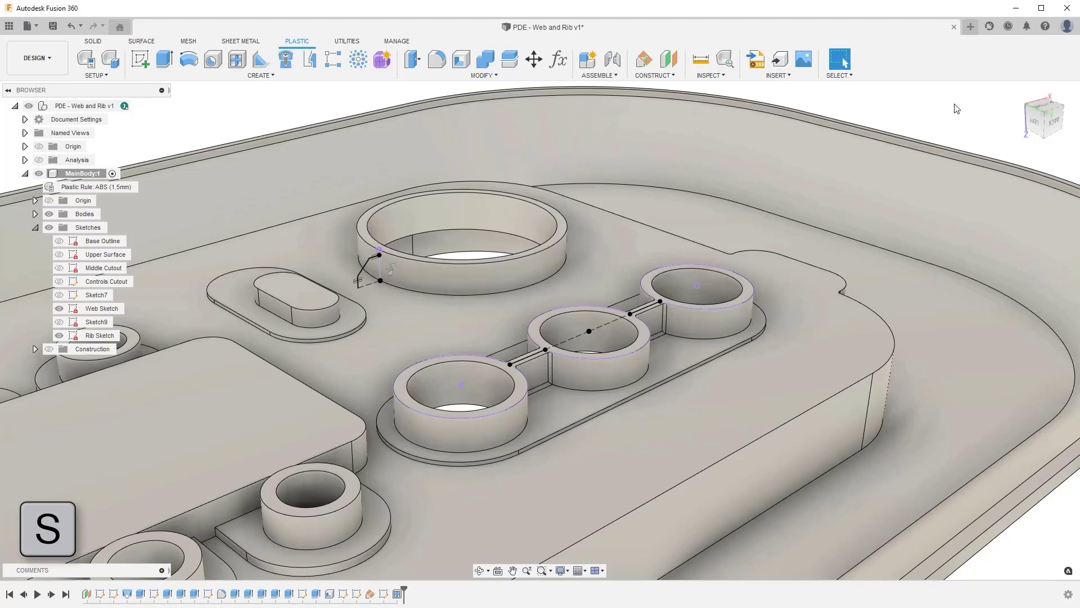
pyautogui.write('rib')
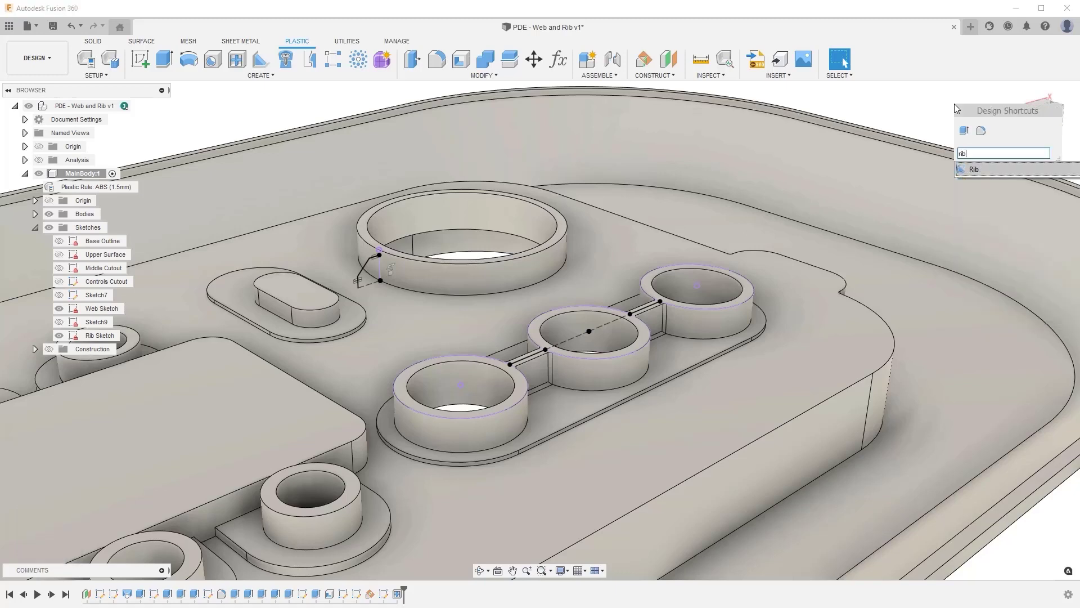
pyautogui.press('Return')
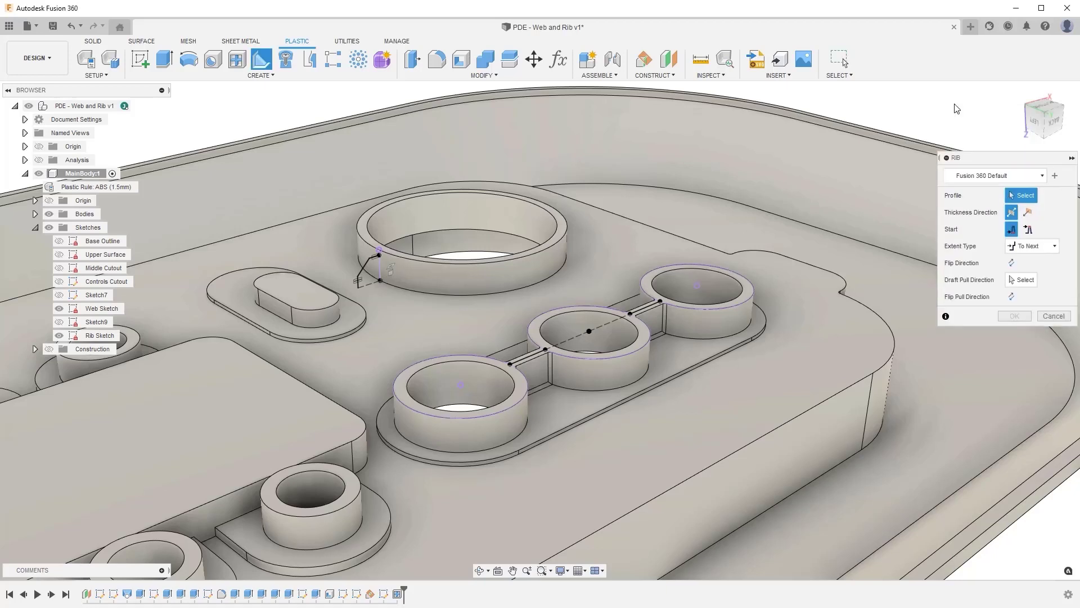
pyautogui.click(367, 267)
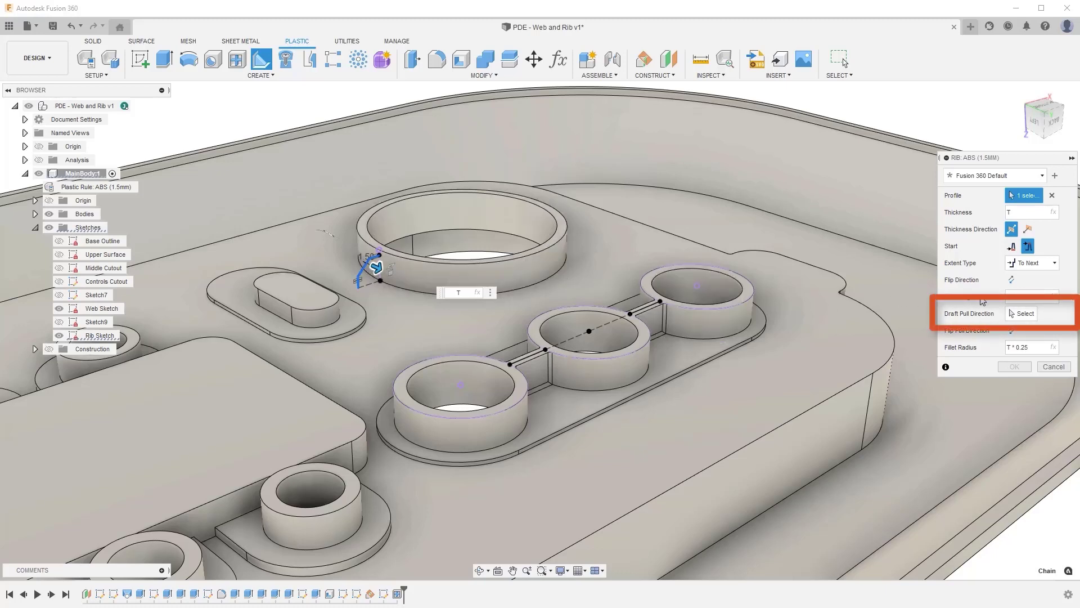
pyautogui.click(1030, 315)
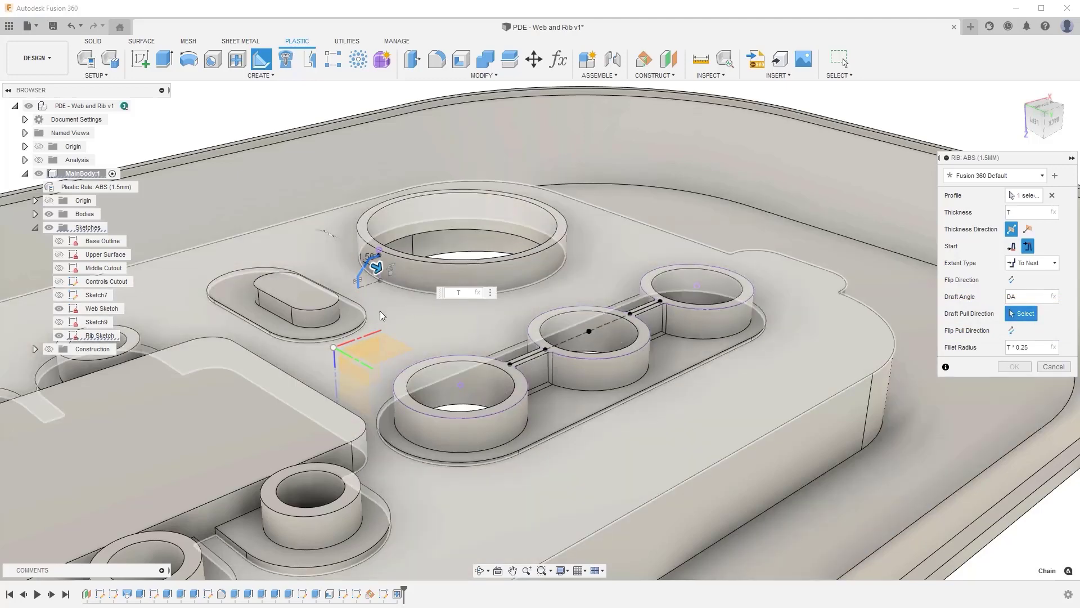
pyautogui.click(380, 315)
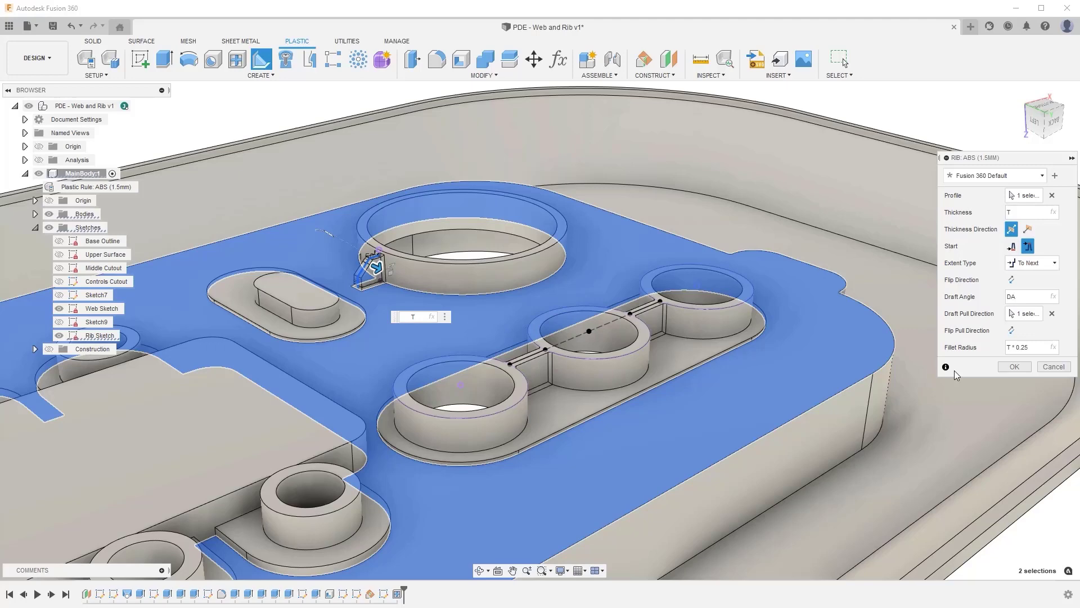
pyautogui.click(1014, 367)
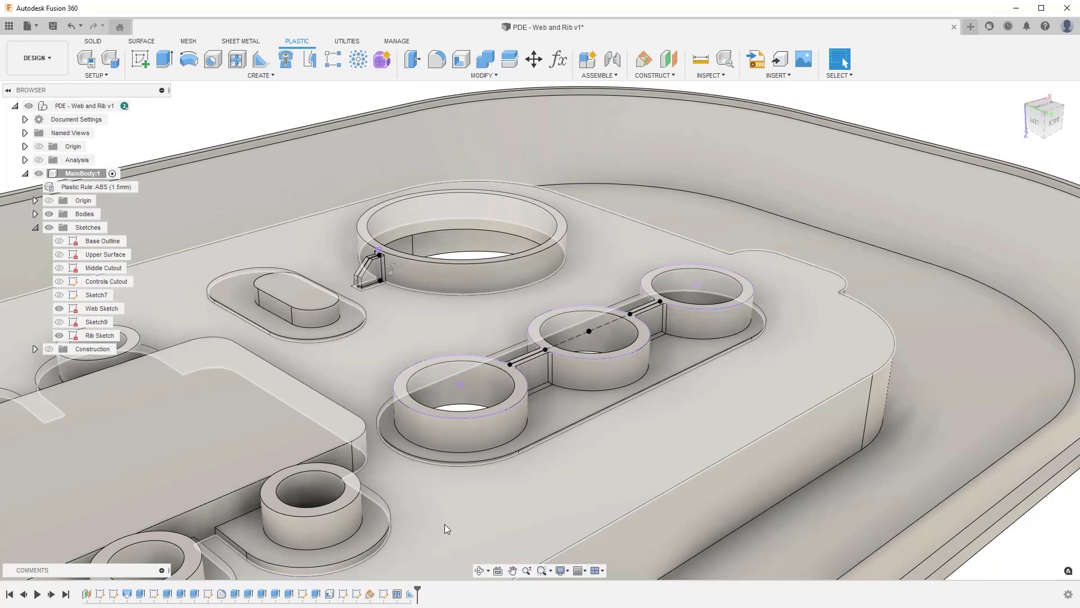
# Step: Open the new rib feature for editing and review its preset options and parameters
pyautogui.rightClick(416, 596)
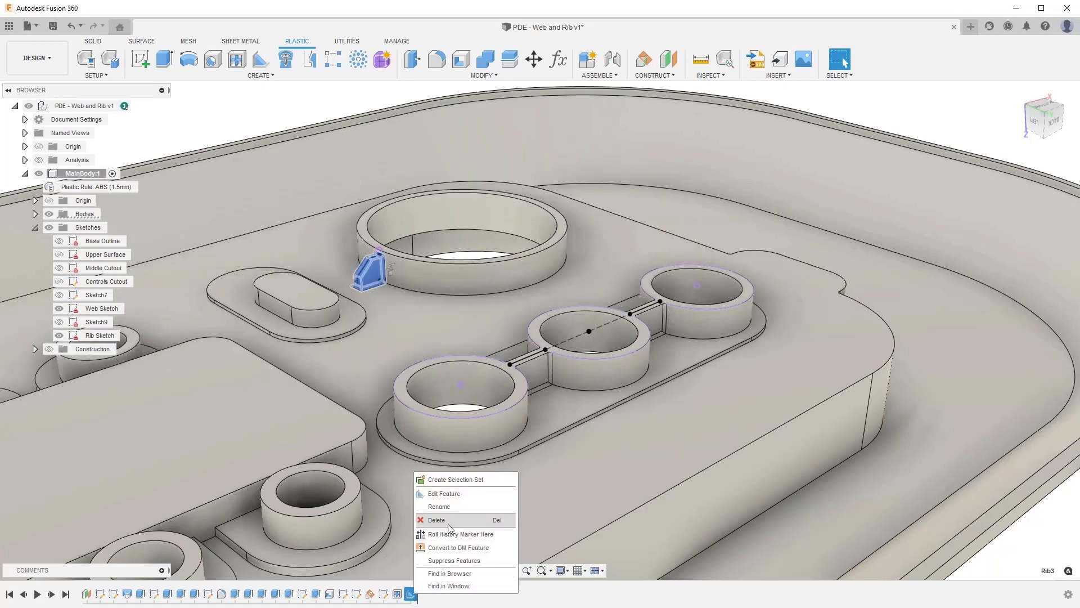
pyautogui.click(466, 499)
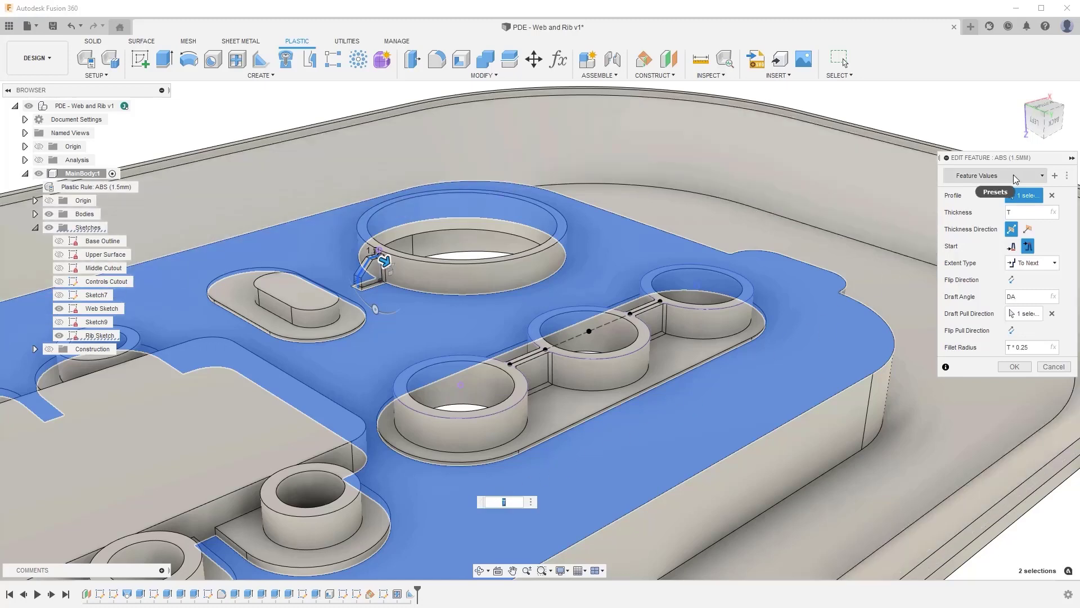
pyautogui.click(1014, 178)
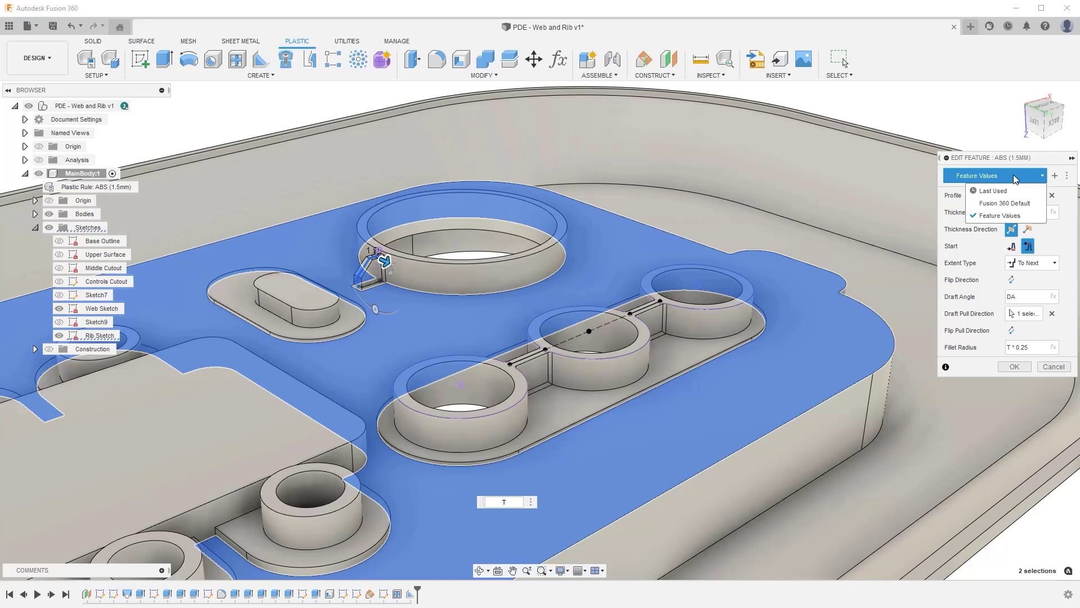
pyautogui.click(1014, 177)
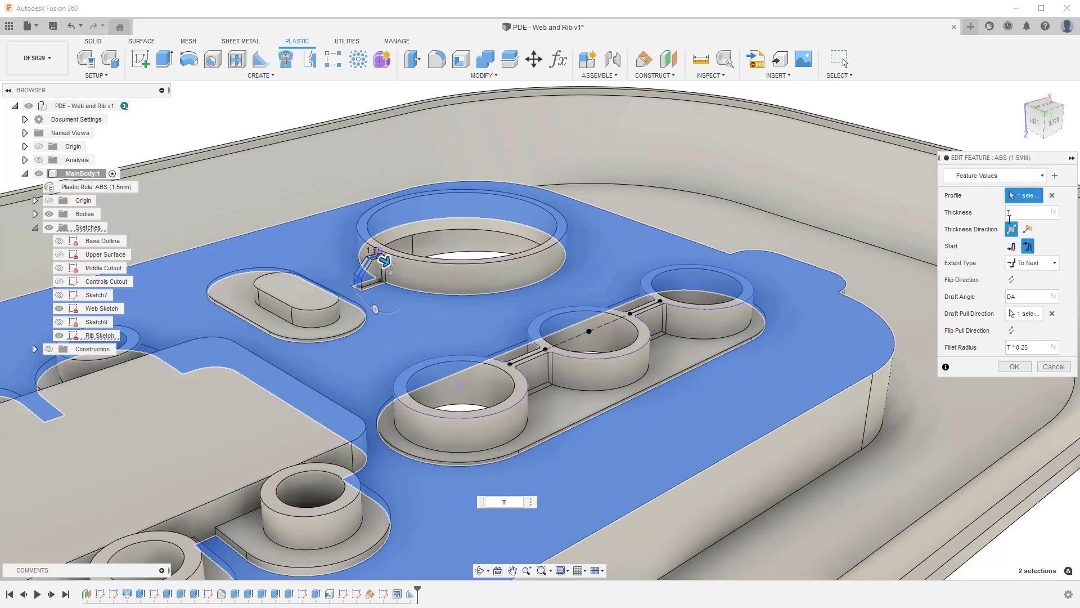
pyautogui.click(1017, 366)
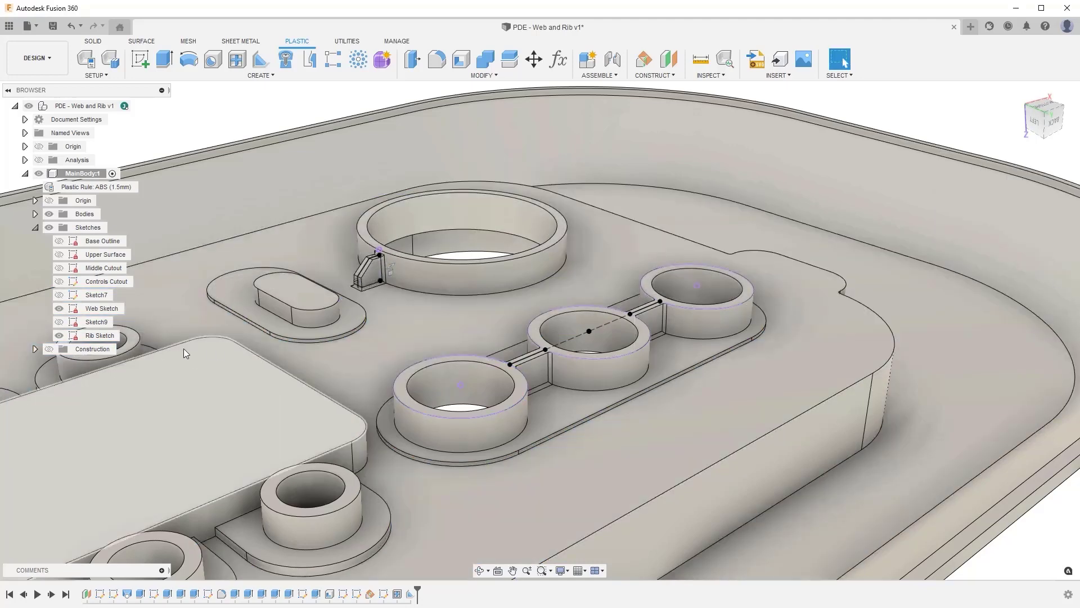
# Step: Display the dimensions of the Rib Sketch beside the large ring
pyautogui.rightClick(100, 337)
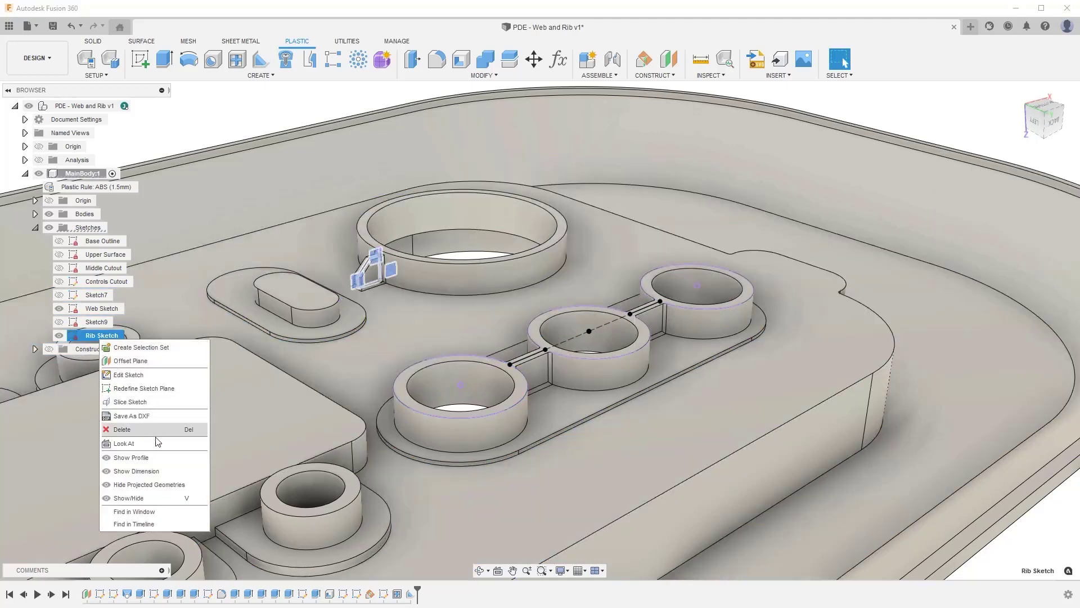
pyautogui.click(173, 471)
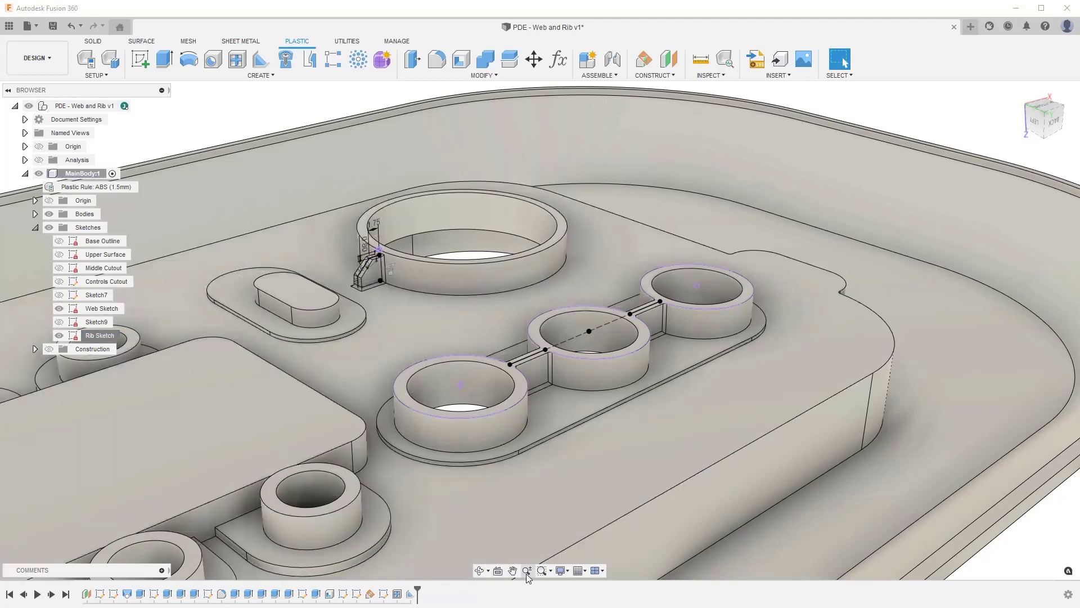
pyautogui.click(541, 570)
pyautogui.moveTo(274, 201); pyautogui.dragTo(461, 324)
# Step: Set the Rib Sketch's upper horizontal dimension to 2 mm and its vertical offset dimension to 1 mm
pyautogui.doubleClick(529, 241)
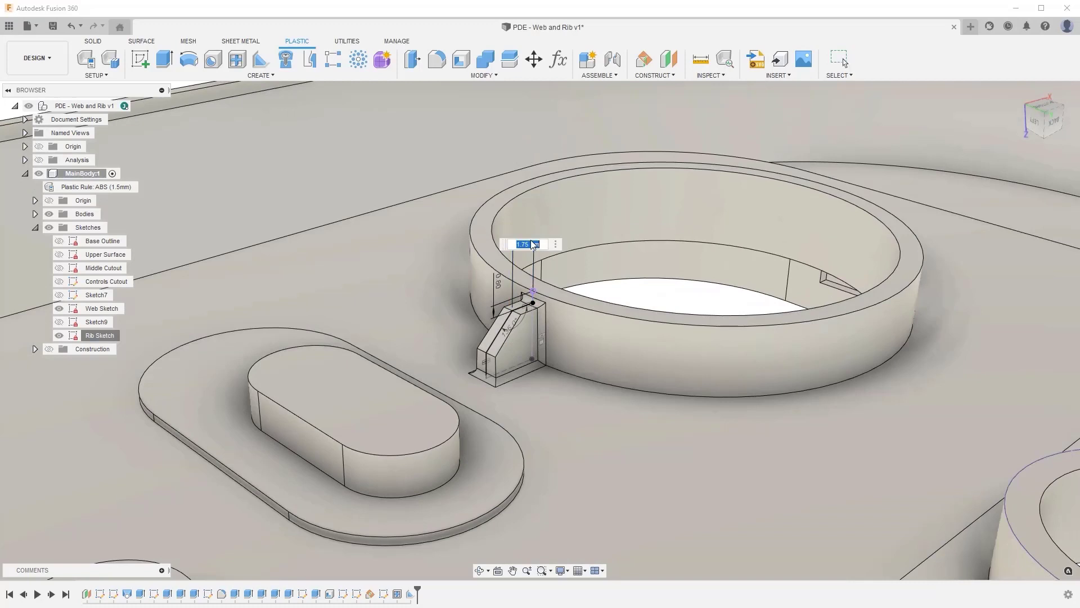
pyautogui.write('2')
pyautogui.press('Return')
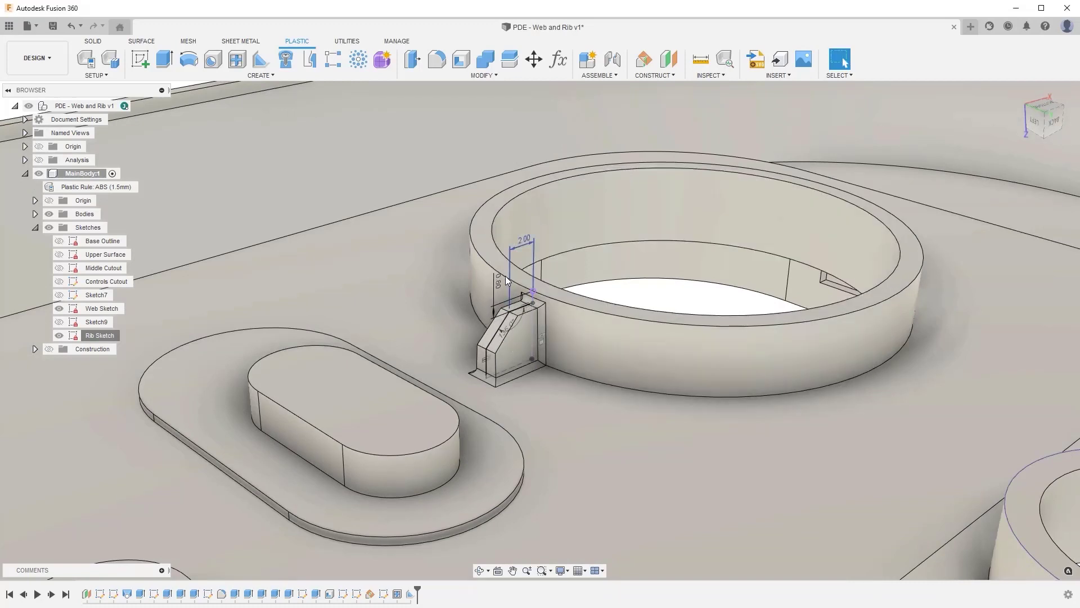
pyautogui.doubleClick(503, 280)
pyautogui.write('1')
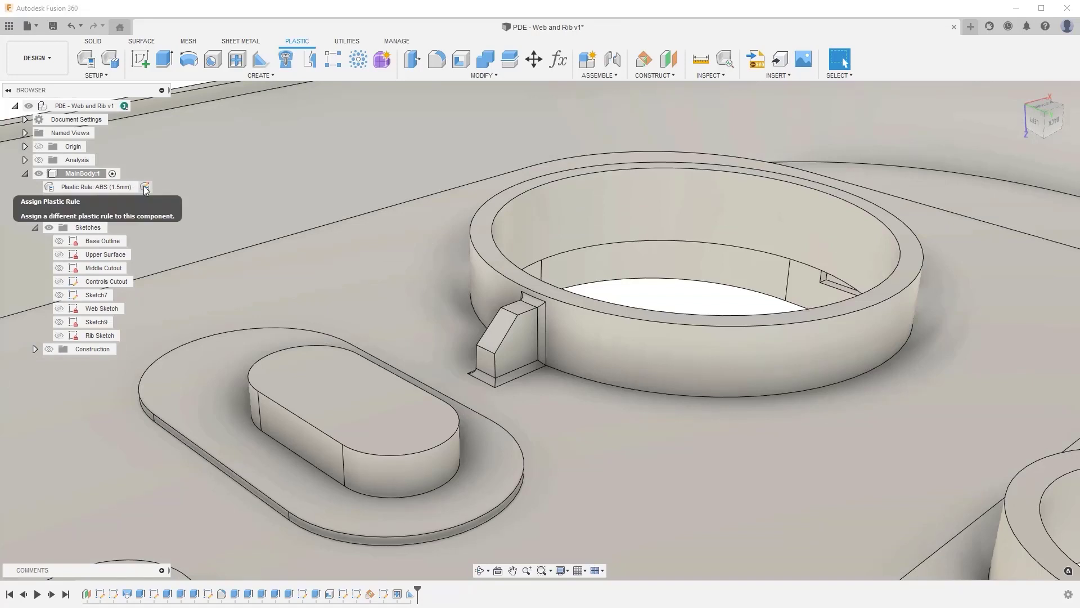
# Step: Assign the Nylon (PA6) (2.5mm) plastic rule from the library to the MainBody component
pyautogui.click(144, 187)
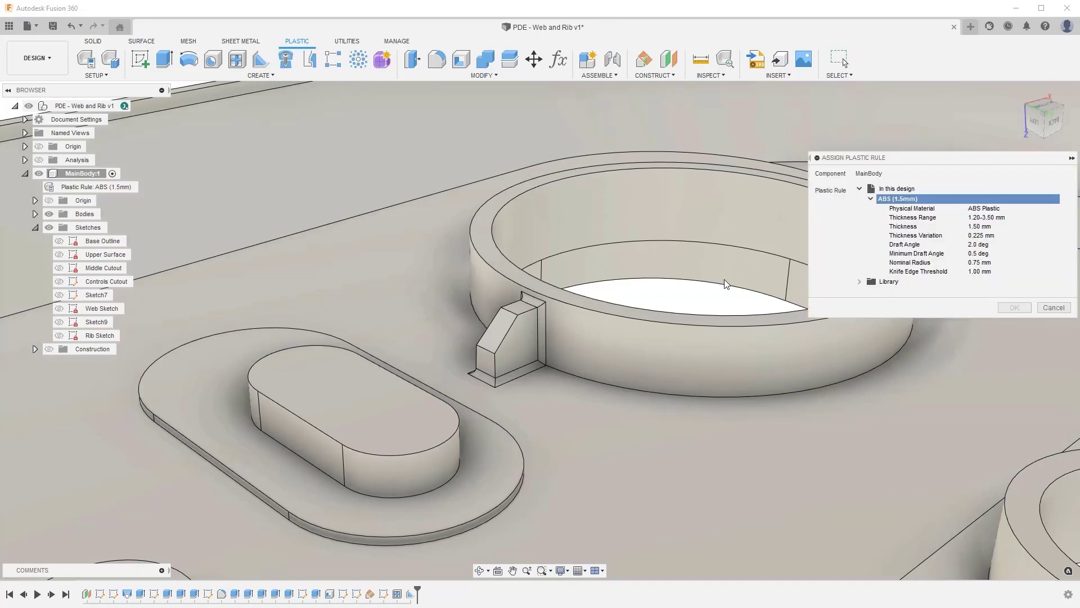
pyautogui.click(859, 282)
pyautogui.scroll(-2, 859, 287)
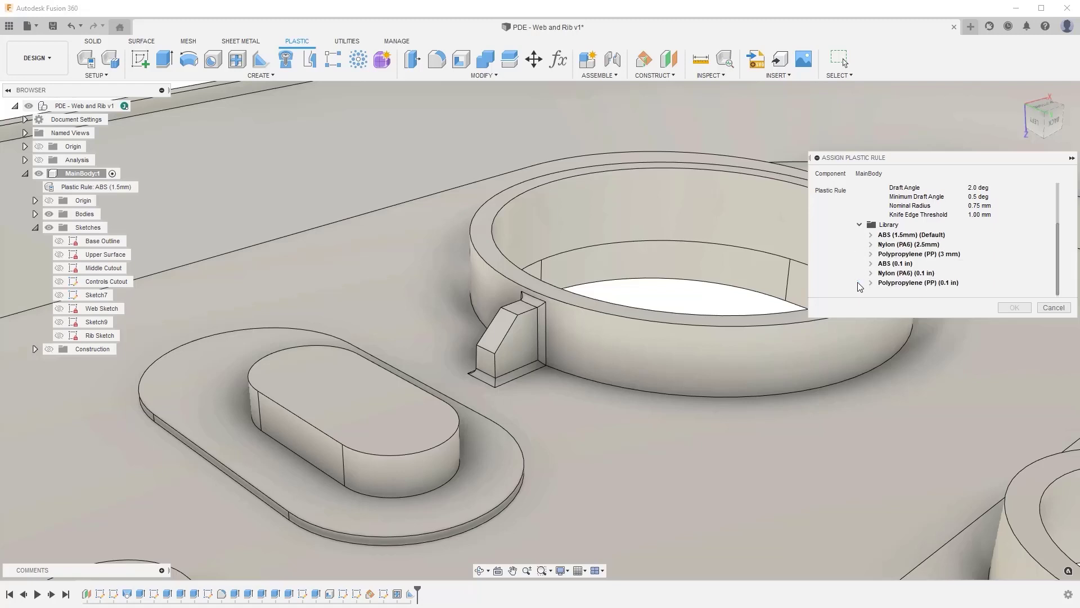
pyautogui.click(902, 248)
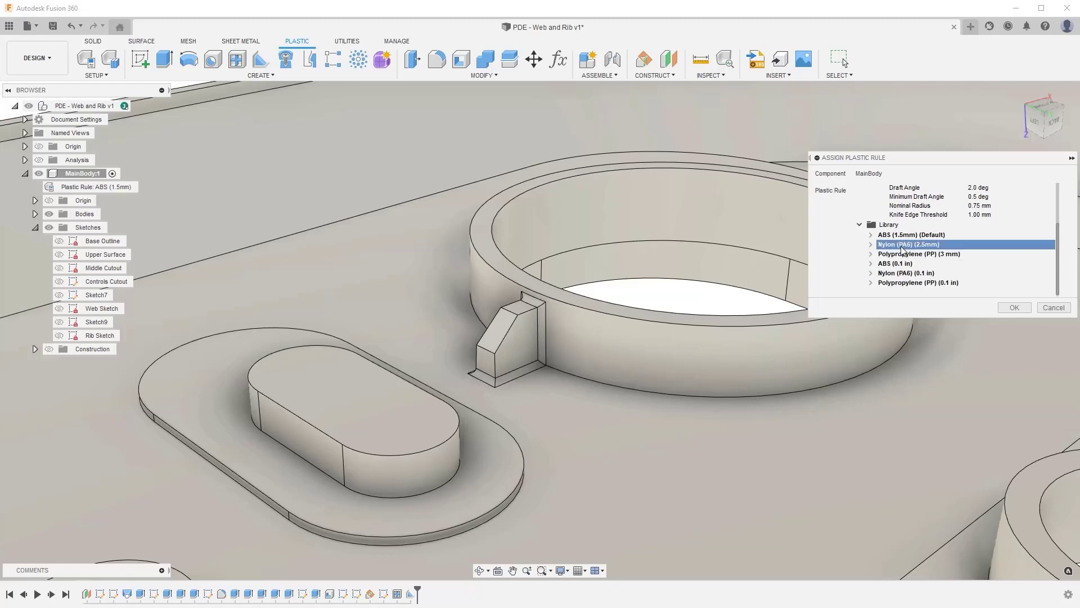
pyautogui.click(1014, 308)
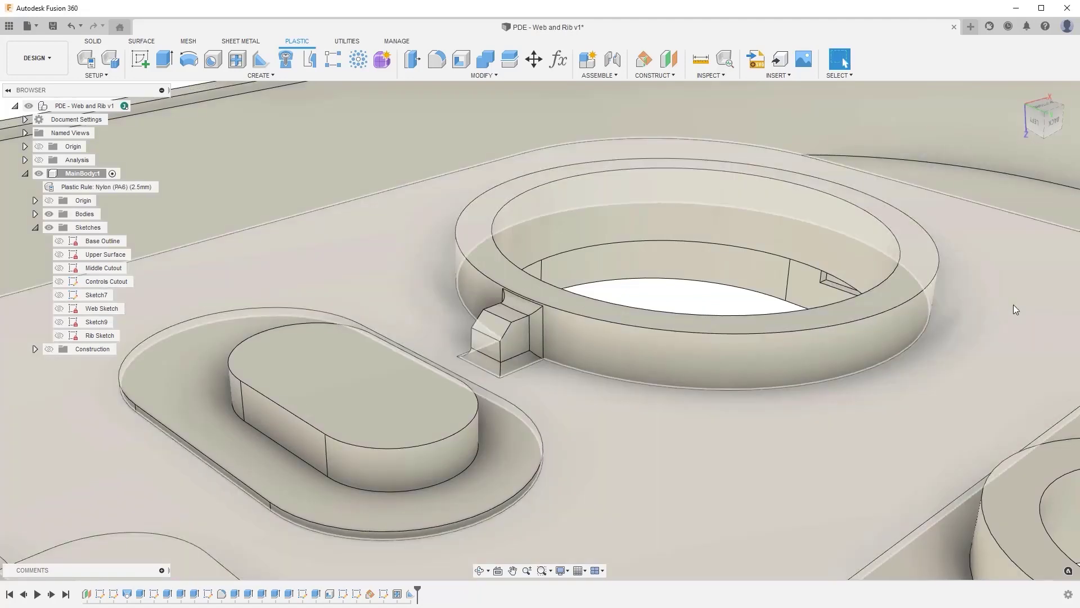
# Step: Create a full circular pattern of the rib feature around the large ring with a quantity of 4, changing the compute option from Optimized
pyautogui.press('F6')
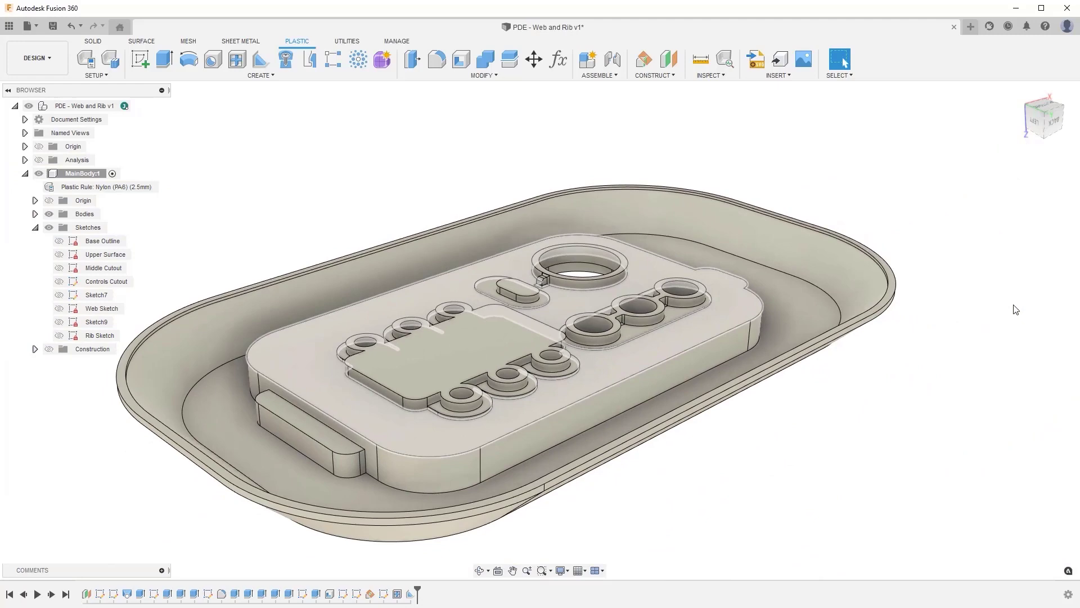
pyautogui.moveTo(1047, 118); pyautogui.dragTo(1051, 117)
pyautogui.click(1051, 117)
pyautogui.write('scirc')
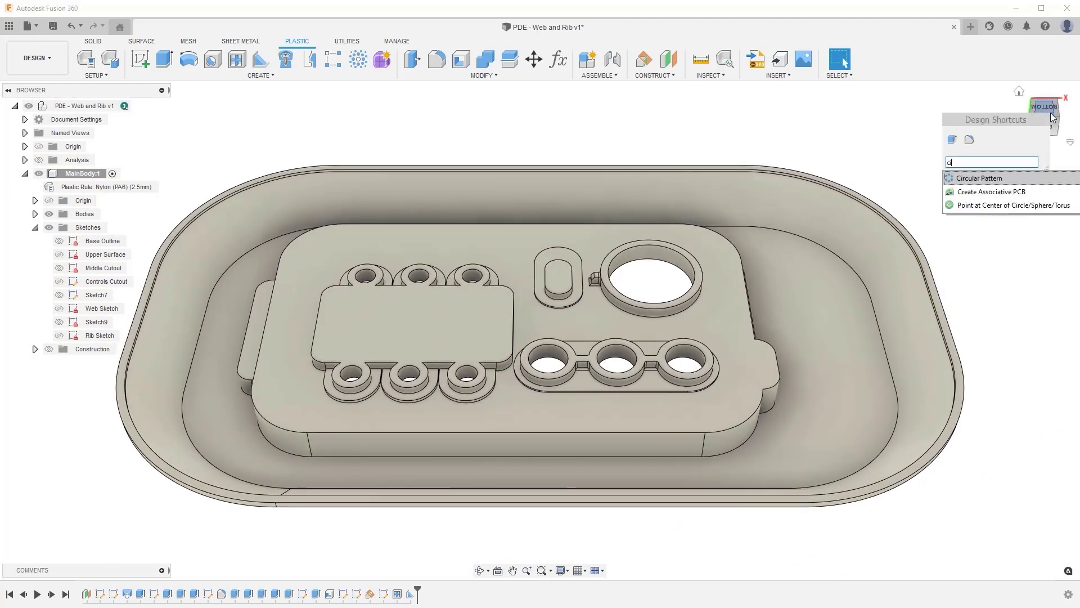
pyautogui.press('Return')
pyautogui.click(595, 278)
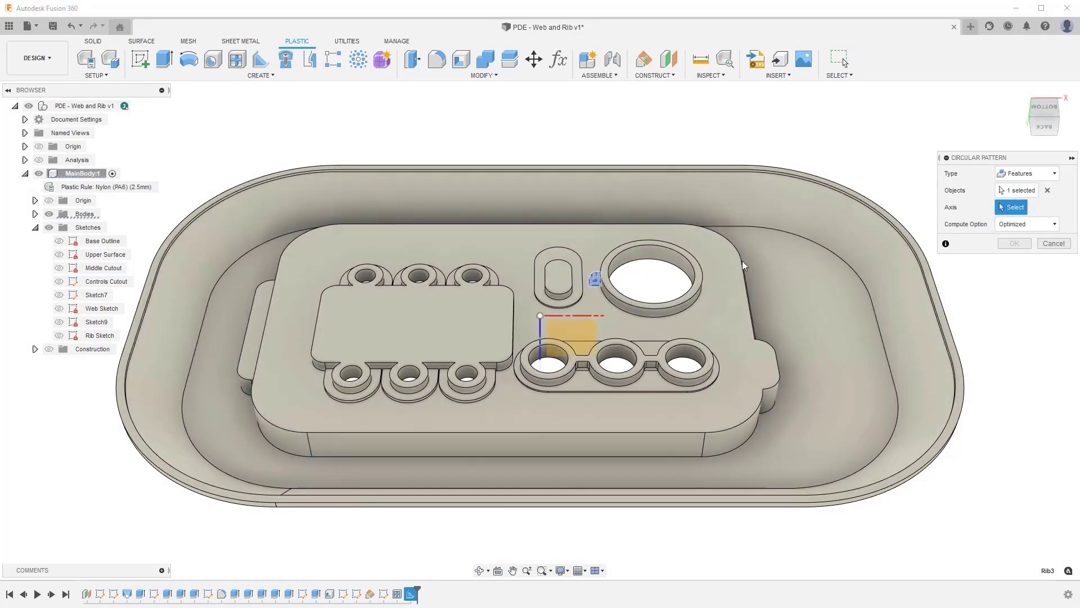
pyautogui.click(696, 271)
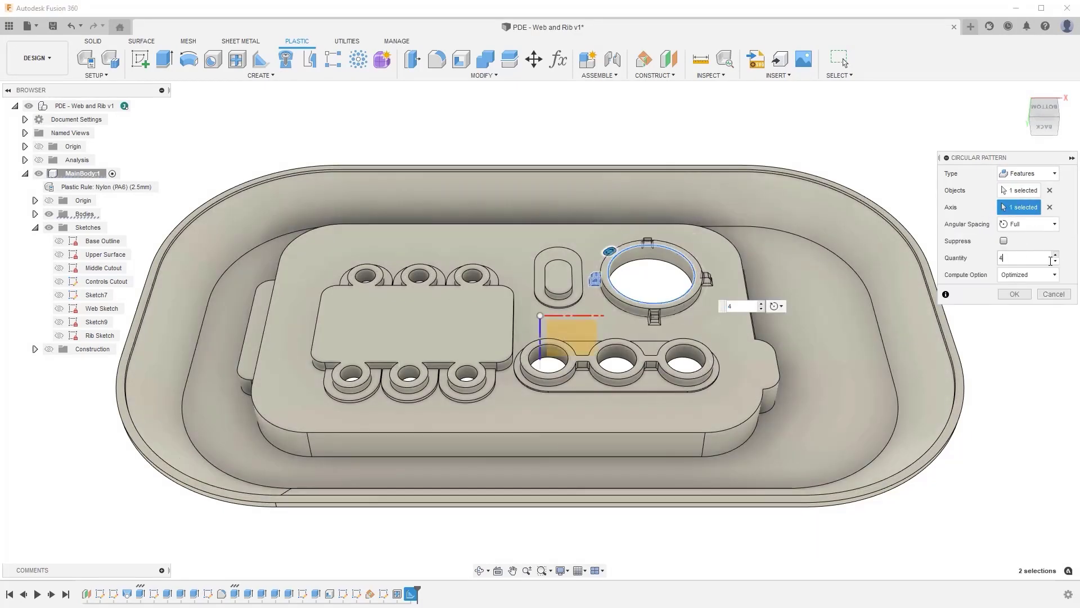
pyautogui.click(1038, 275)
pyautogui.click(1037, 314)
pyautogui.click(1023, 294)
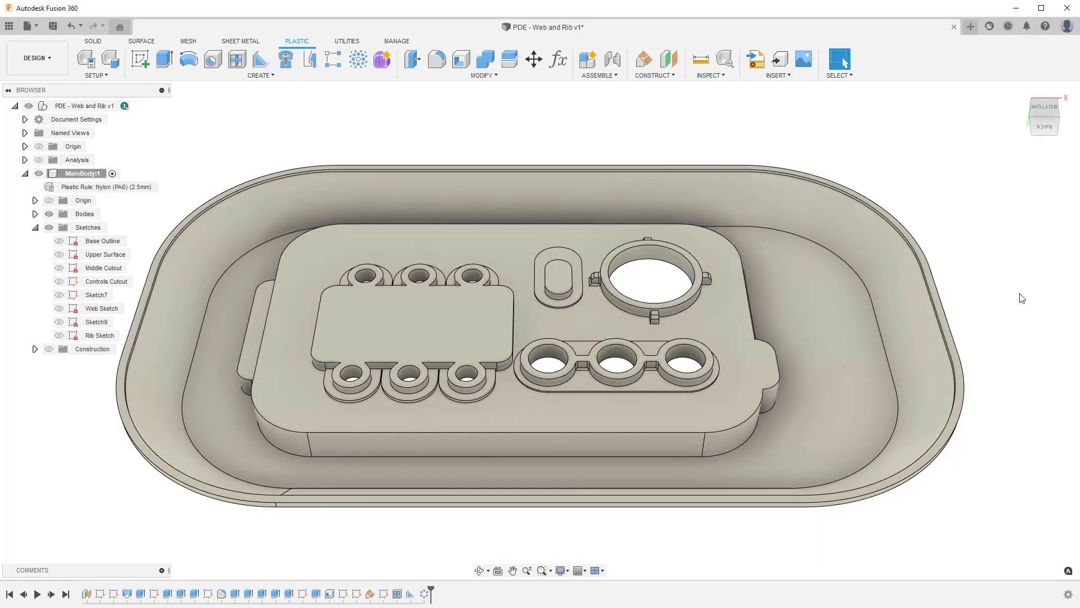